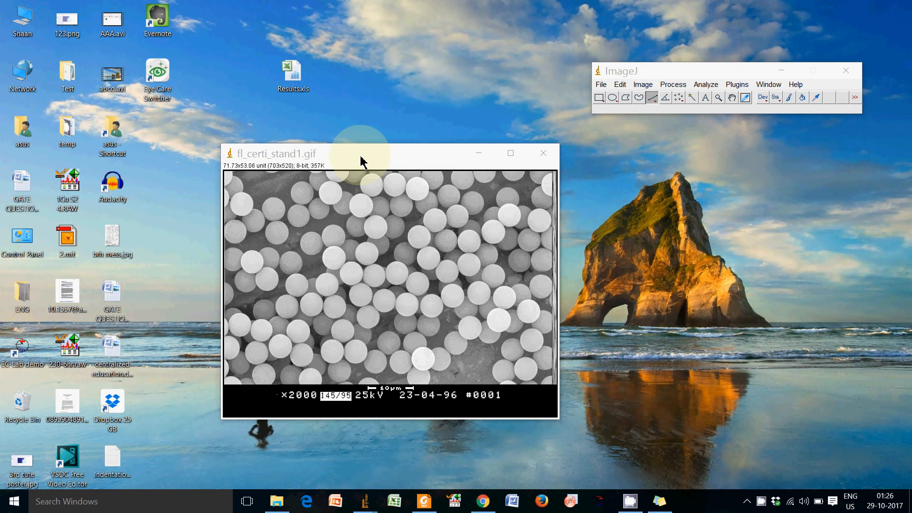
Convert the fl_certi_stand1.gif particle image to 8-bit.
drag(362, 162, 379, 174)
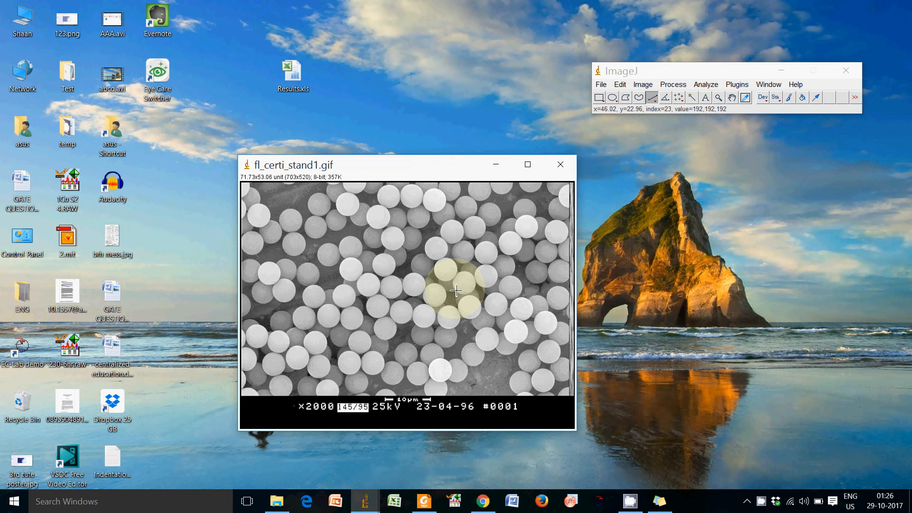
click(643, 84)
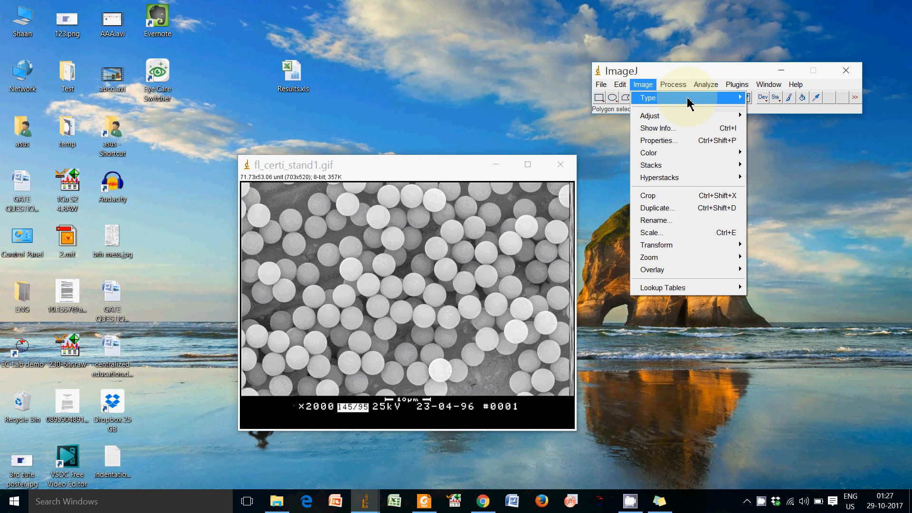
mouse_move(698, 99)
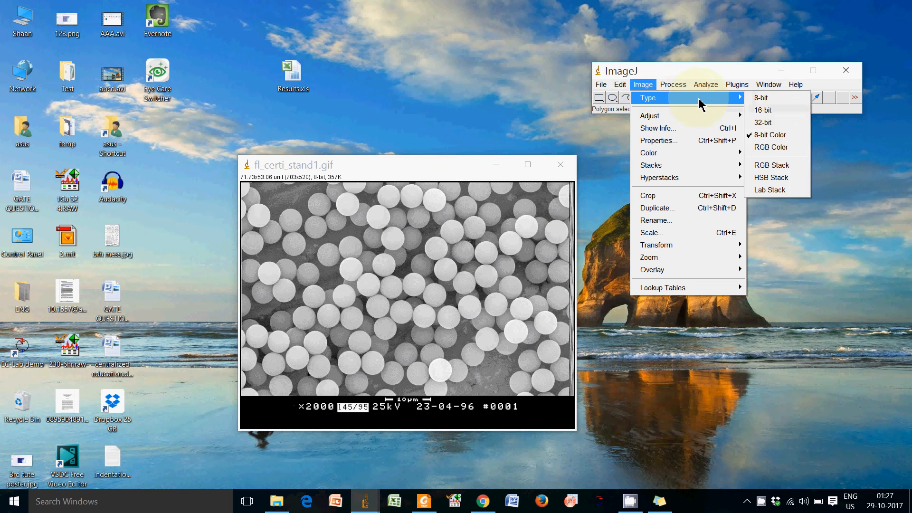
click(783, 100)
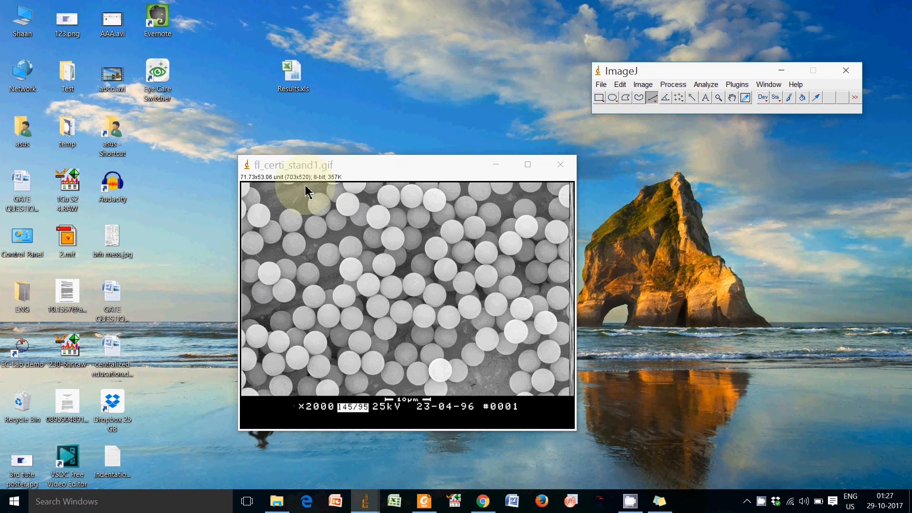
click(386, 176)
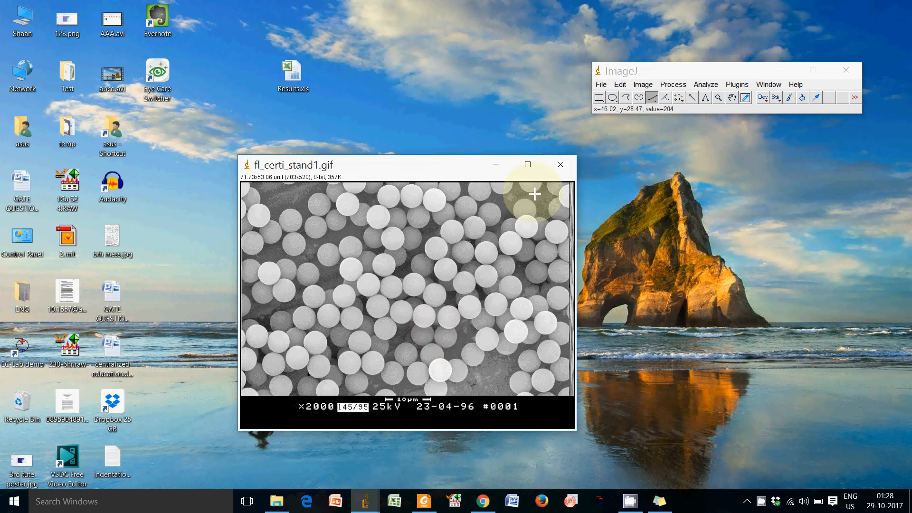
Try a black-and-white threshold range of 160 to 255 on the image and reset it.
click(648, 87)
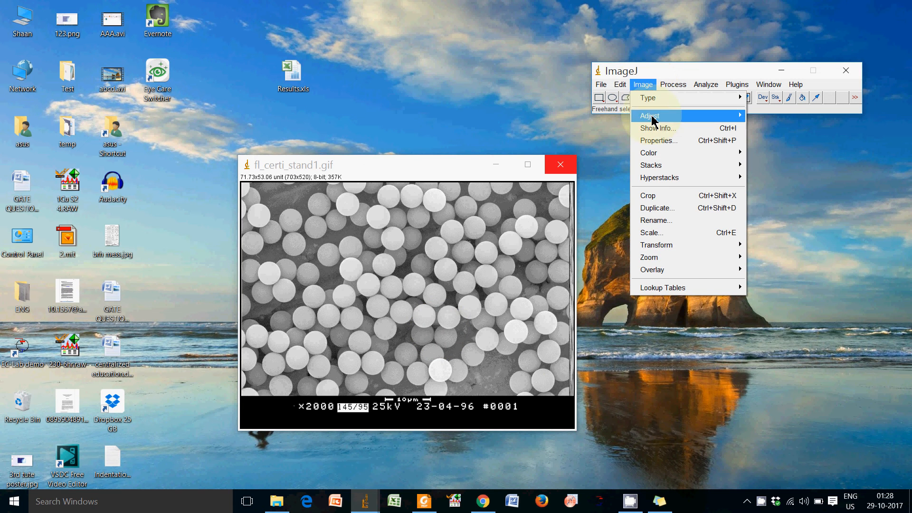
mouse_move(650, 116)
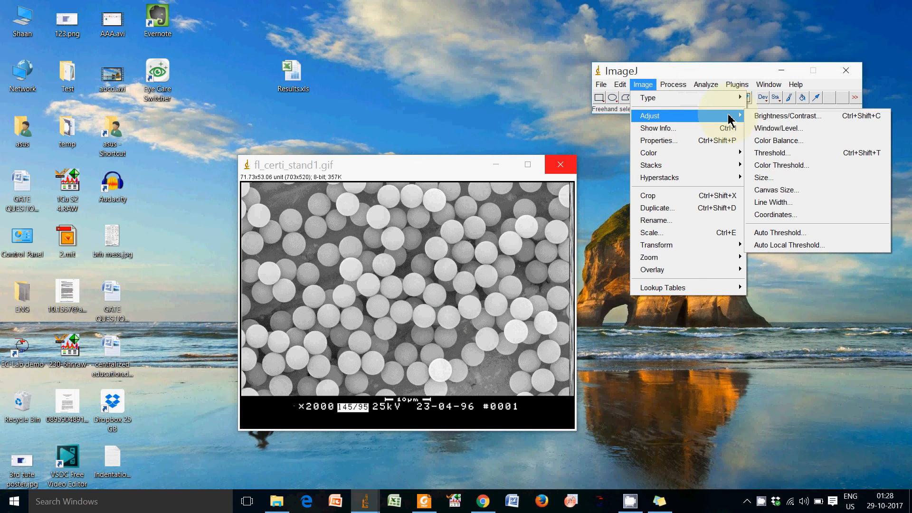
click(811, 158)
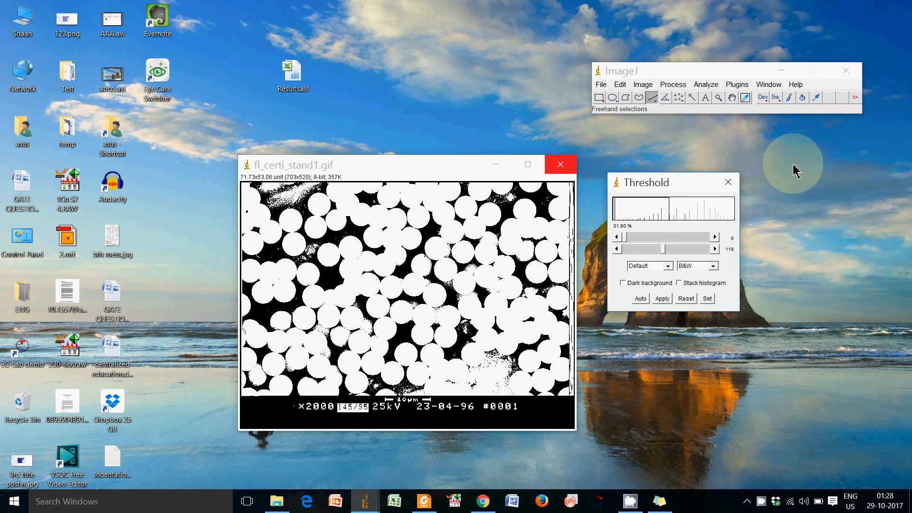
drag(625, 237, 723, 245)
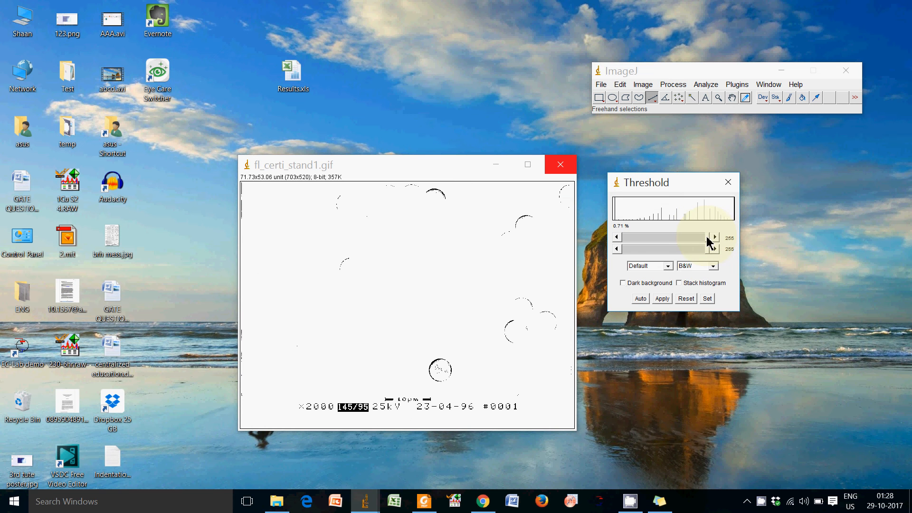
drag(707, 237, 678, 237)
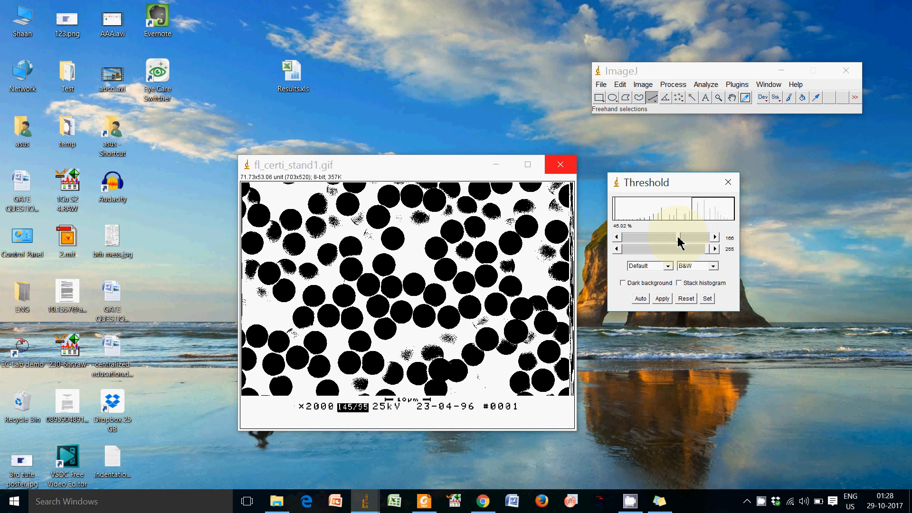
drag(677, 237, 675, 238)
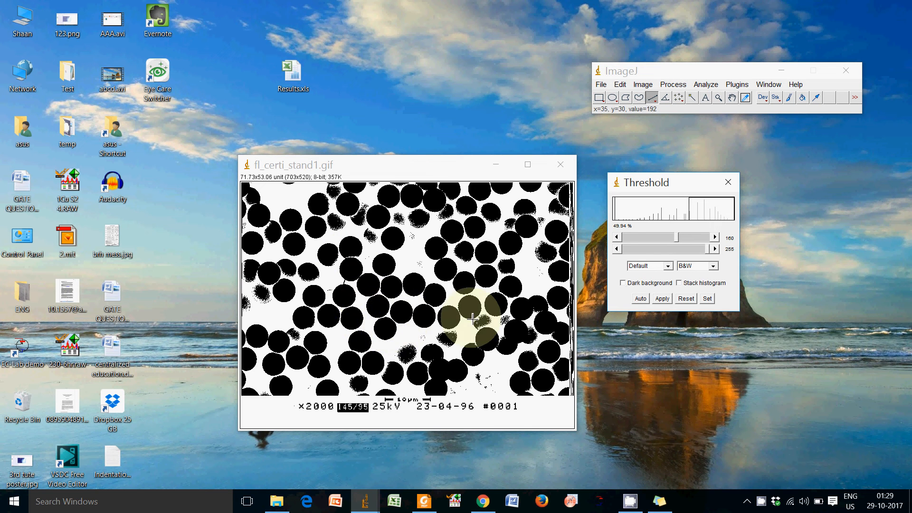
click(687, 300)
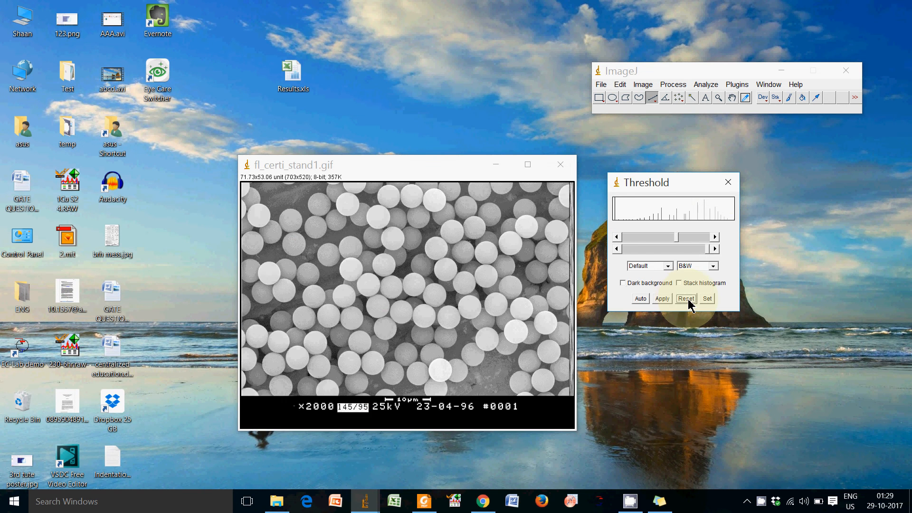
click(728, 182)
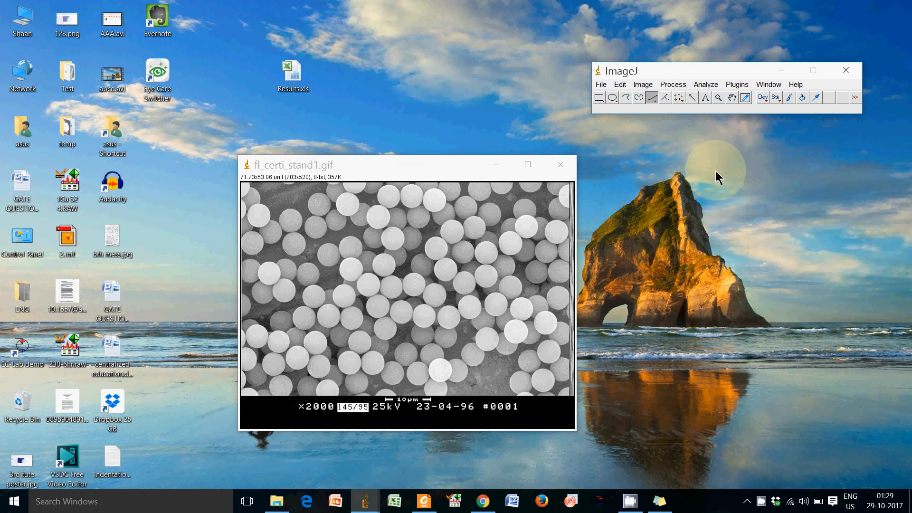
Apply Find Edges to the particle image and make the result binary.
drag(702, 76, 709, 80)
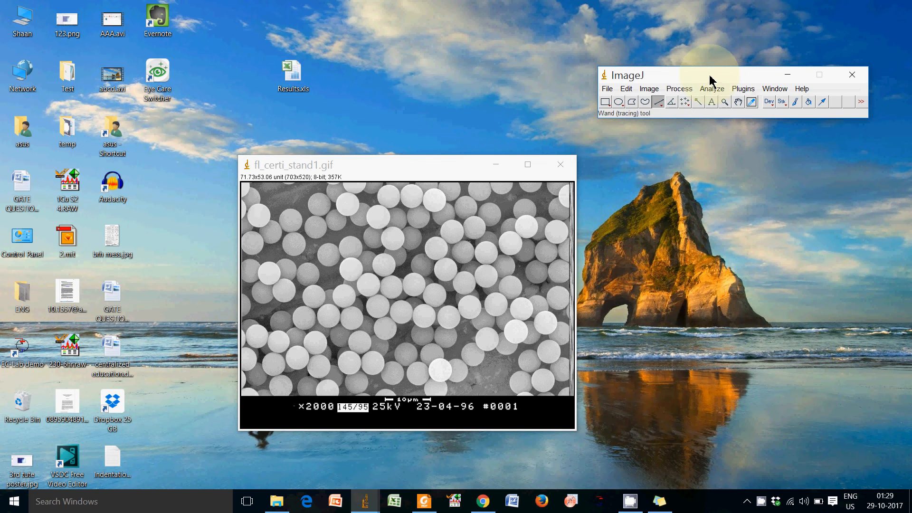
click(679, 89)
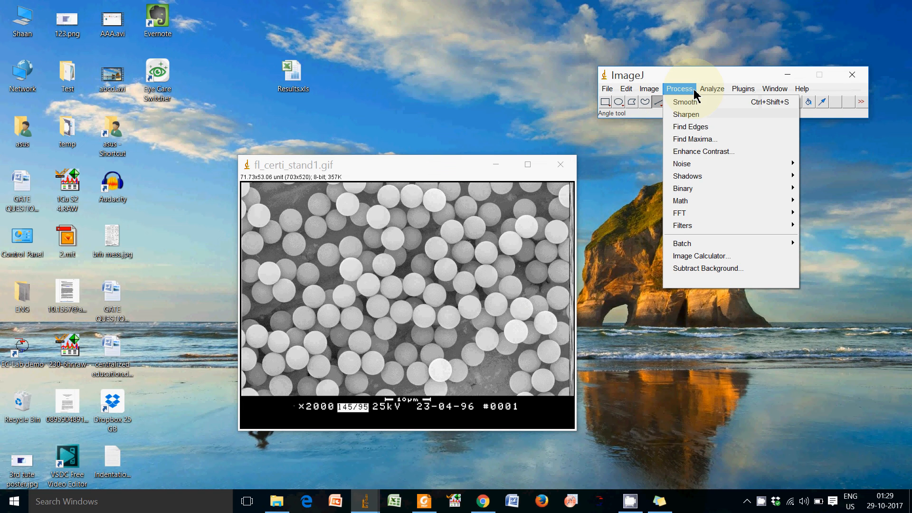
click(738, 134)
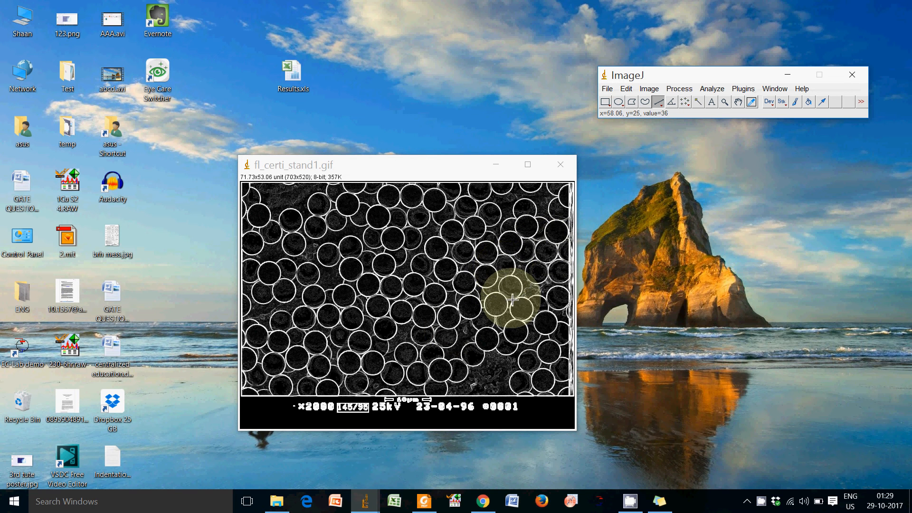
click(679, 89)
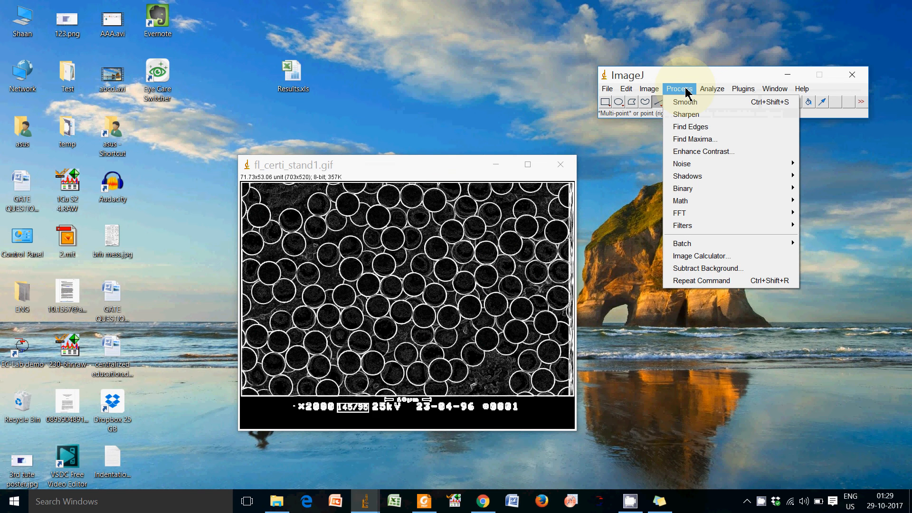
mouse_move(696, 189)
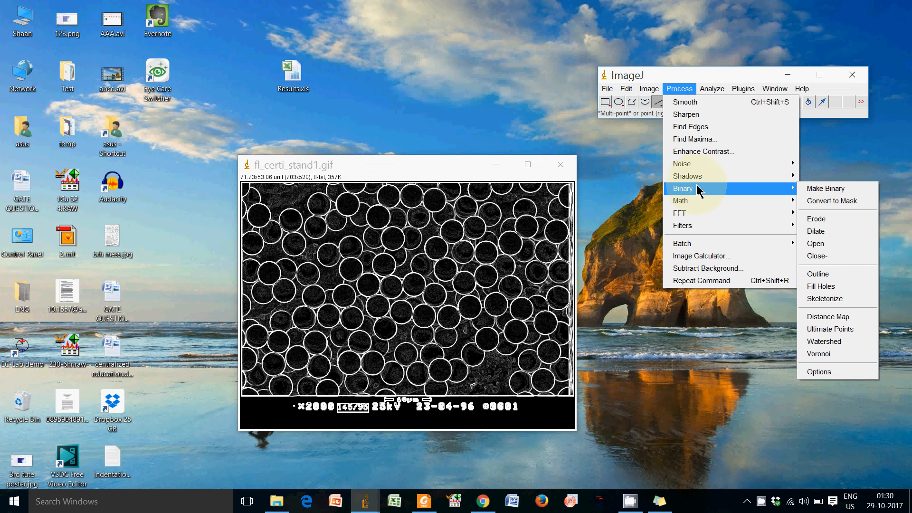
click(858, 192)
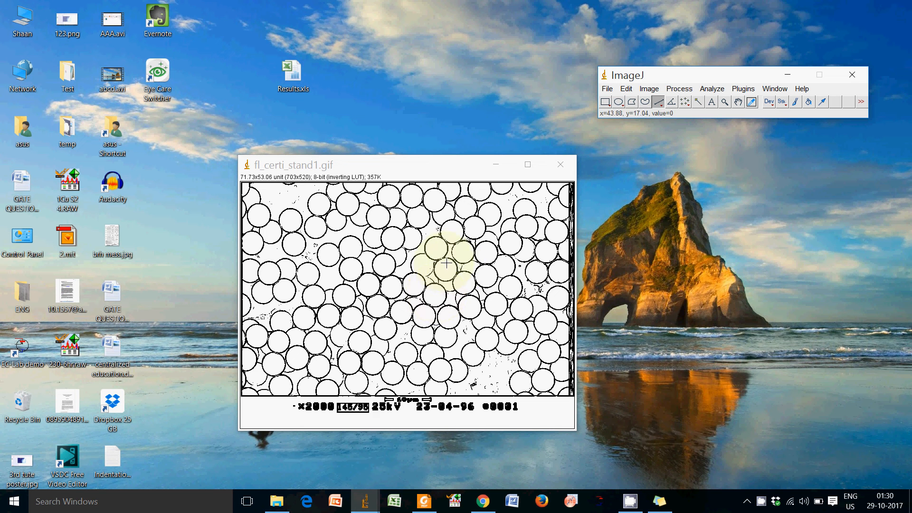
Measure one particle near the image centre using a Wand selection, and fill it to mark it as measured.
click(697, 103)
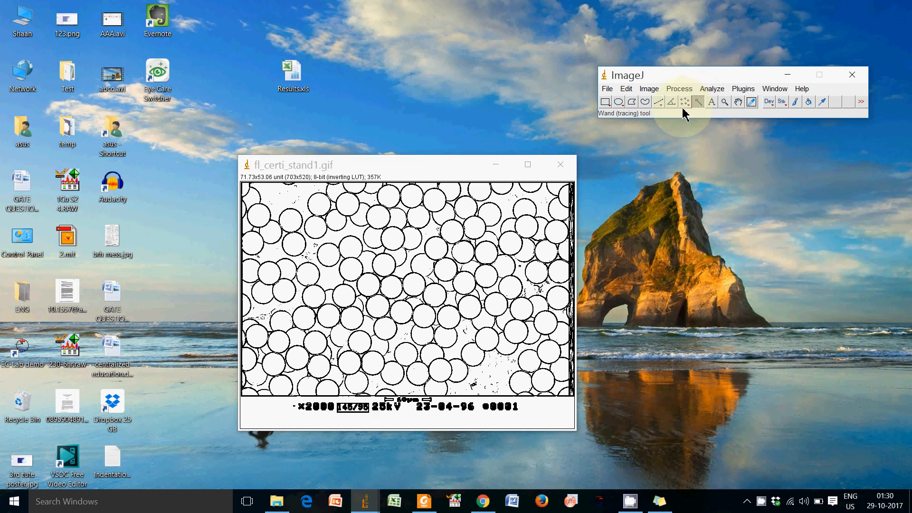
click(406, 313)
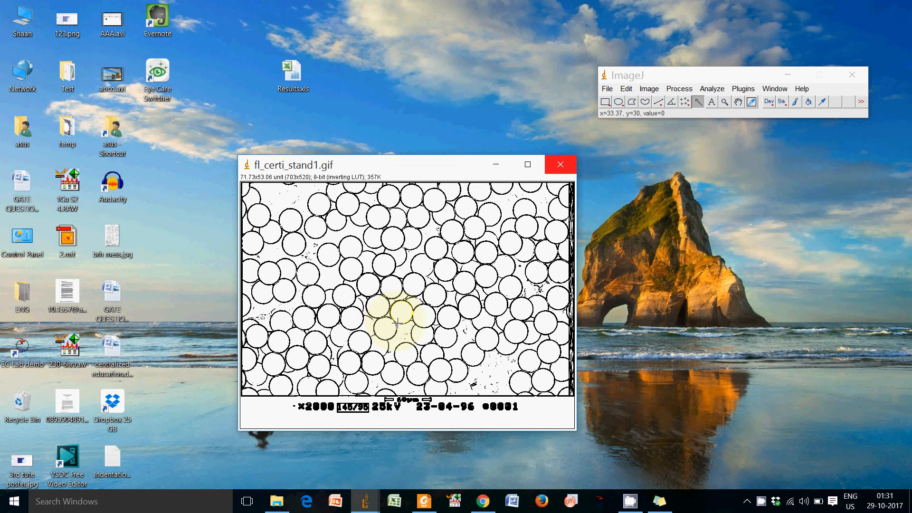
click(718, 89)
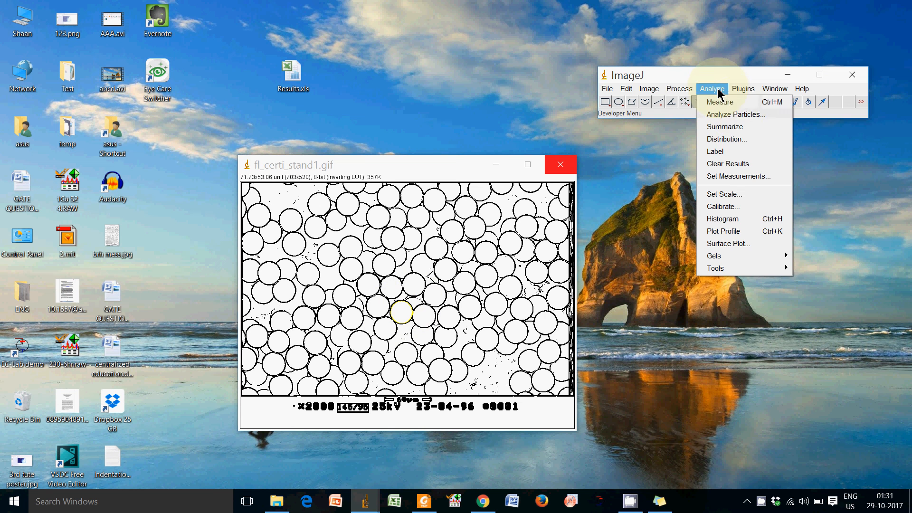
click(745, 105)
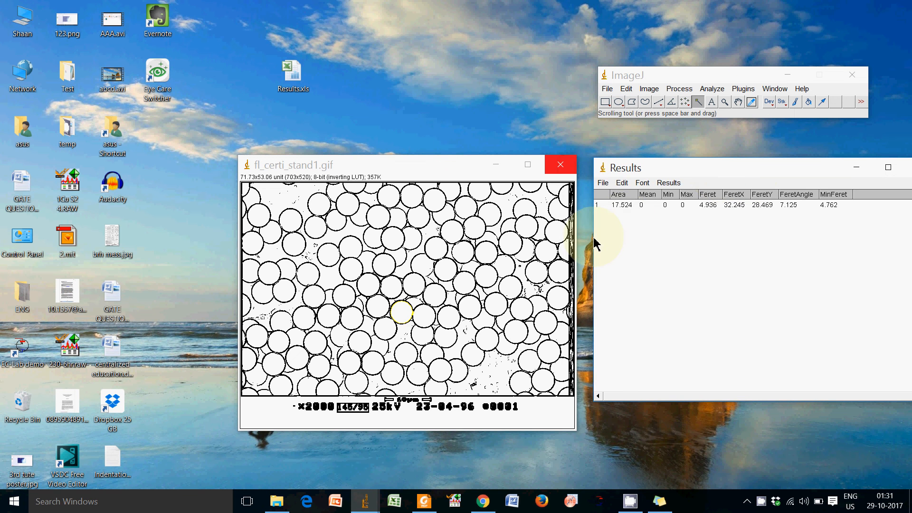
drag(769, 173, 706, 178)
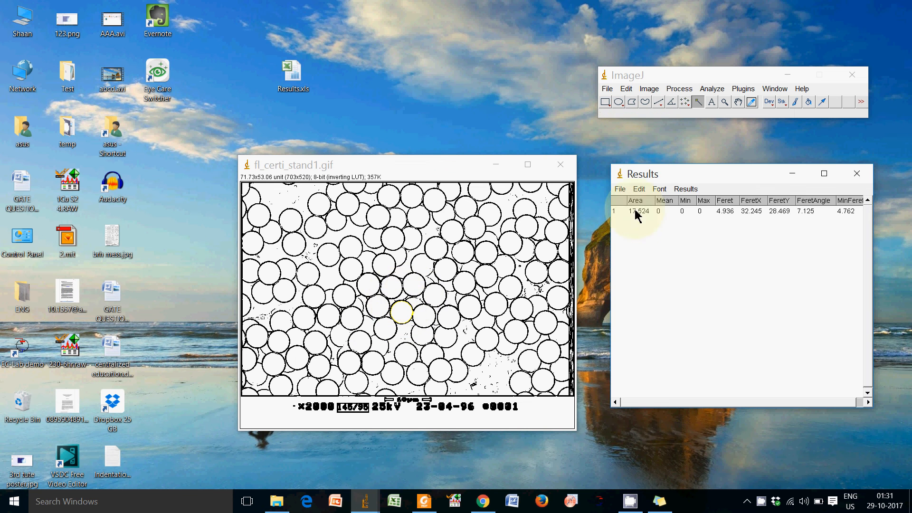
click(626, 89)
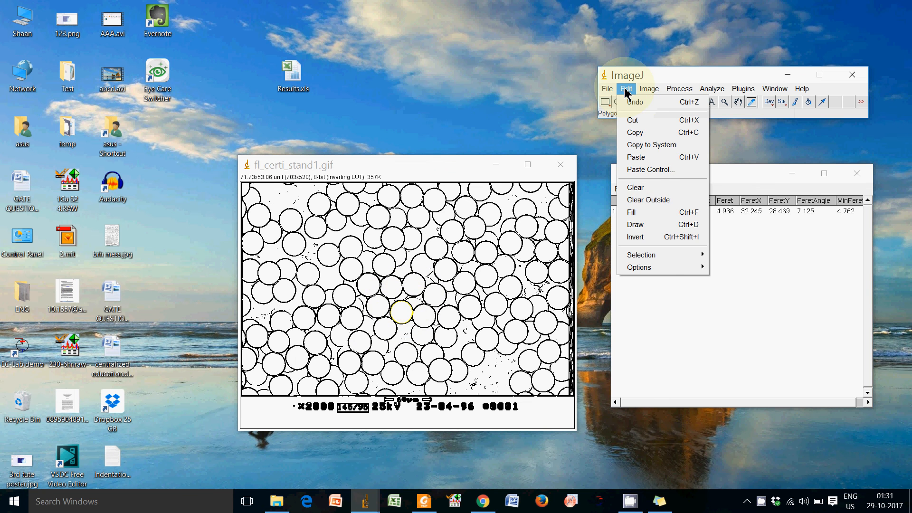
click(659, 216)
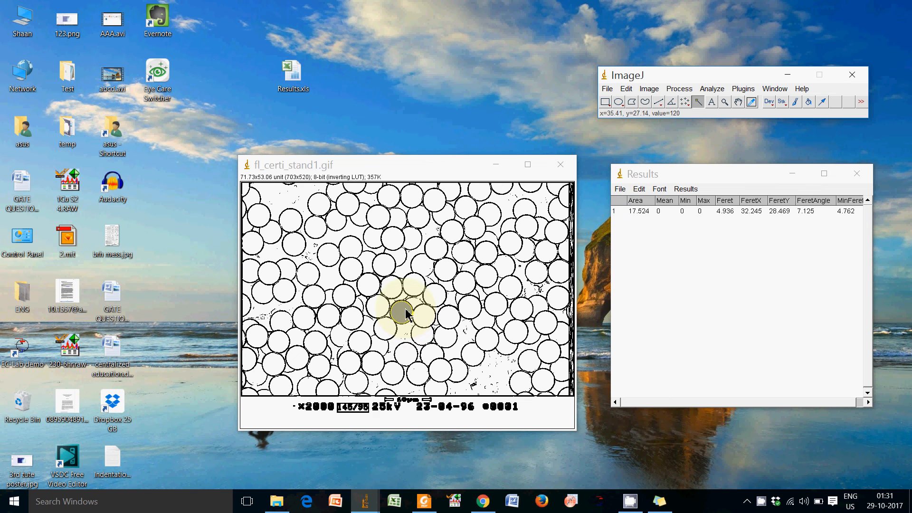
Measure three separate particles to the right of the filled central one using Wand selections, filling each after measuring.
click(435, 298)
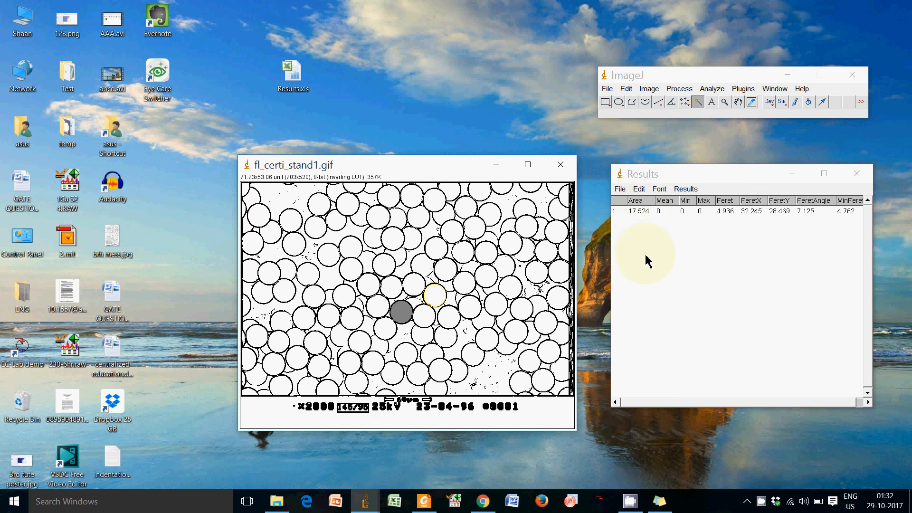
key(ctrl+m)
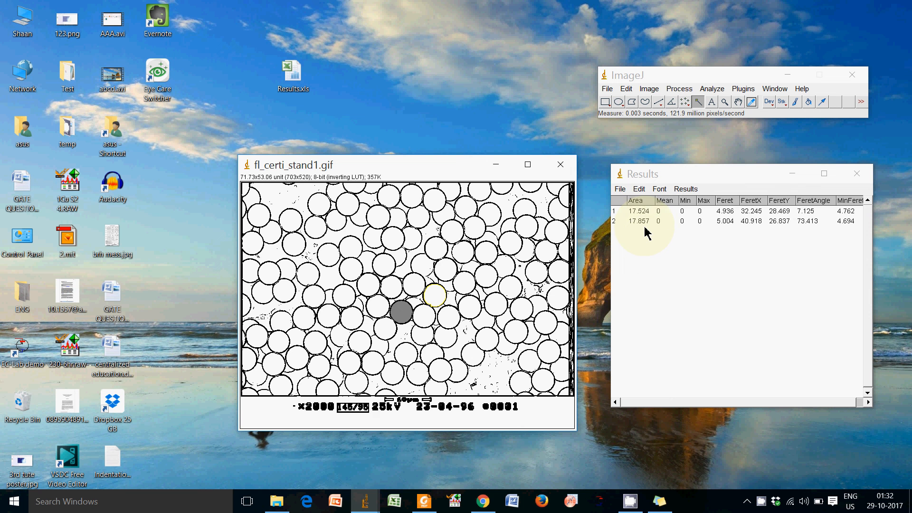
key(ctrl+f)
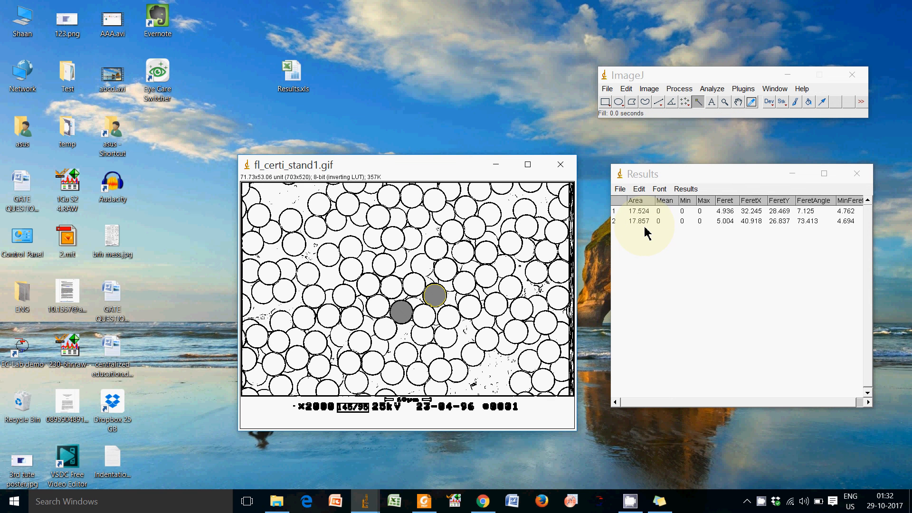
click(452, 320)
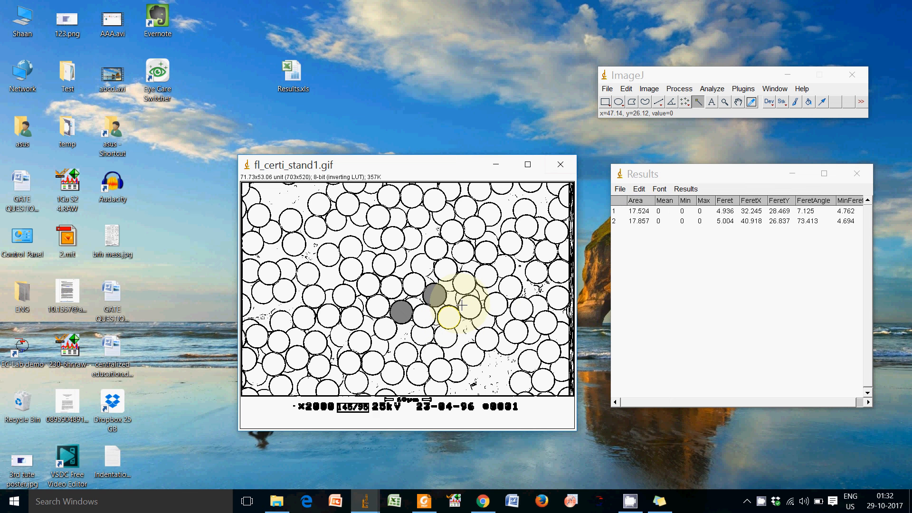
key(ctrl+m)
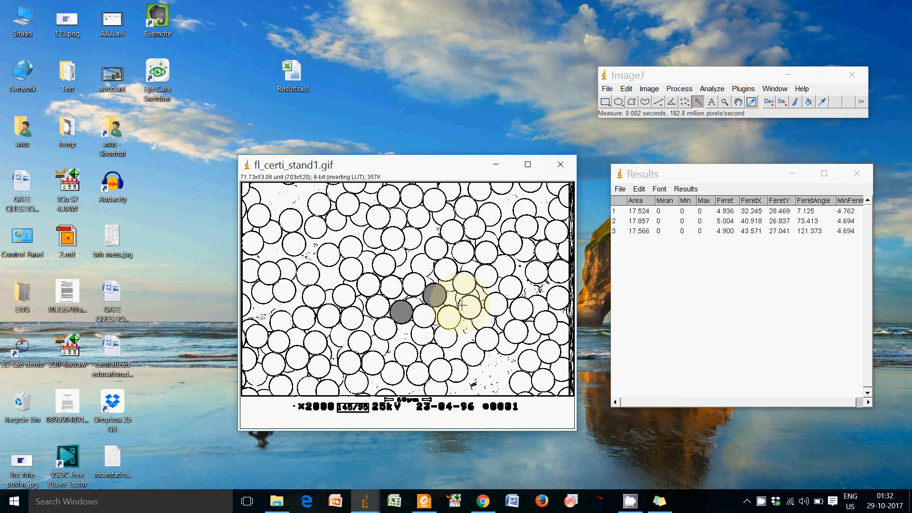
key(ctrl+f)
click(466, 284)
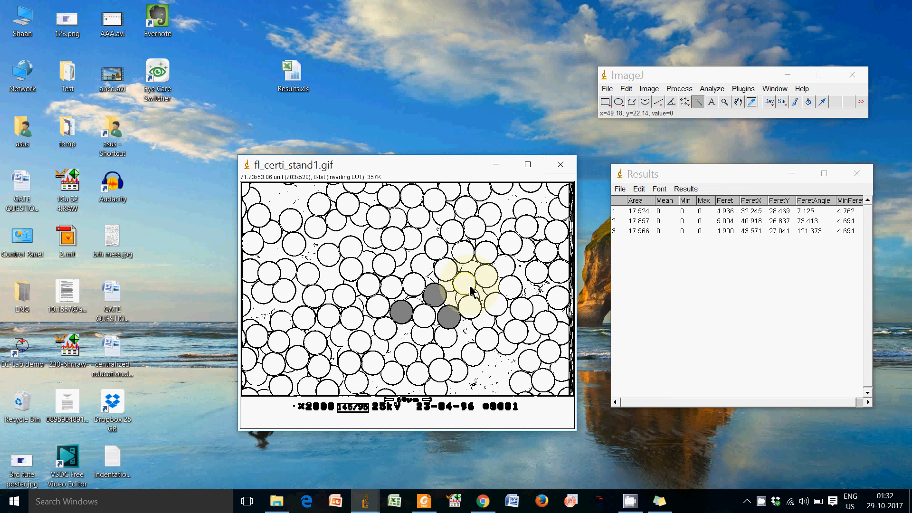
key(ctrl+m)
key(ctrl+f)
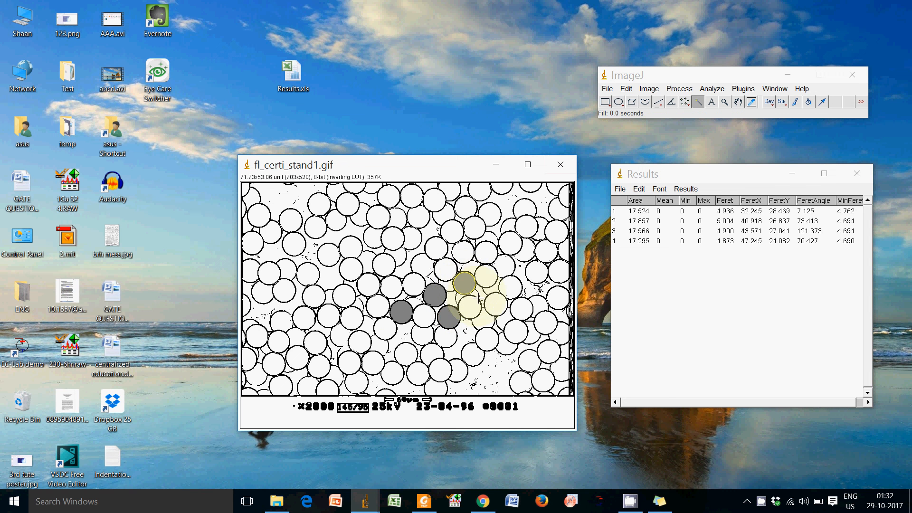
Measure and fill two more particles individually, just below and to the left of the first filled particle.
click(387, 330)
key(ctrl+m)
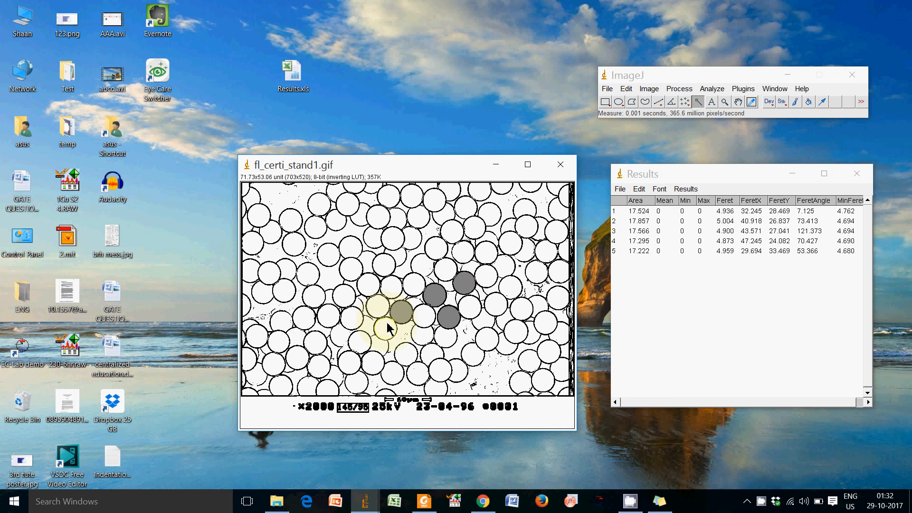
key(ctrl+f)
click(353, 322)
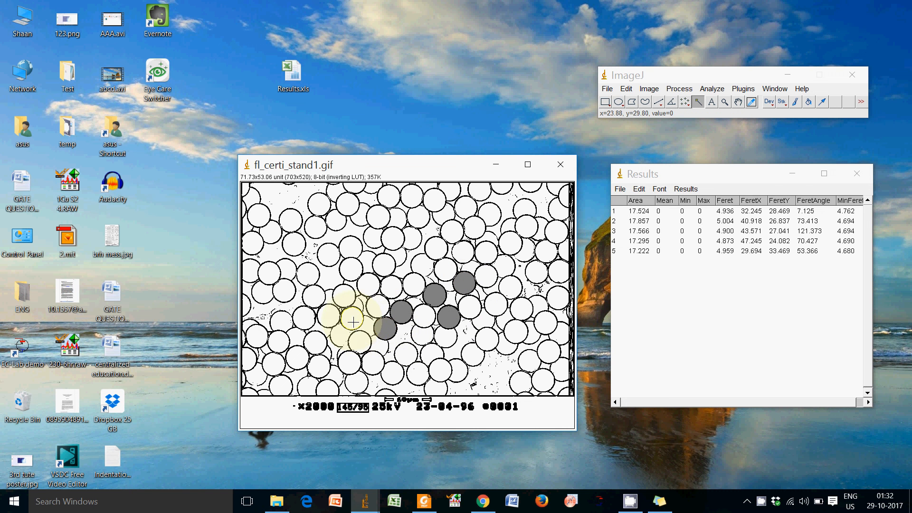
key(ctrl+m)
key(ctrl+f)
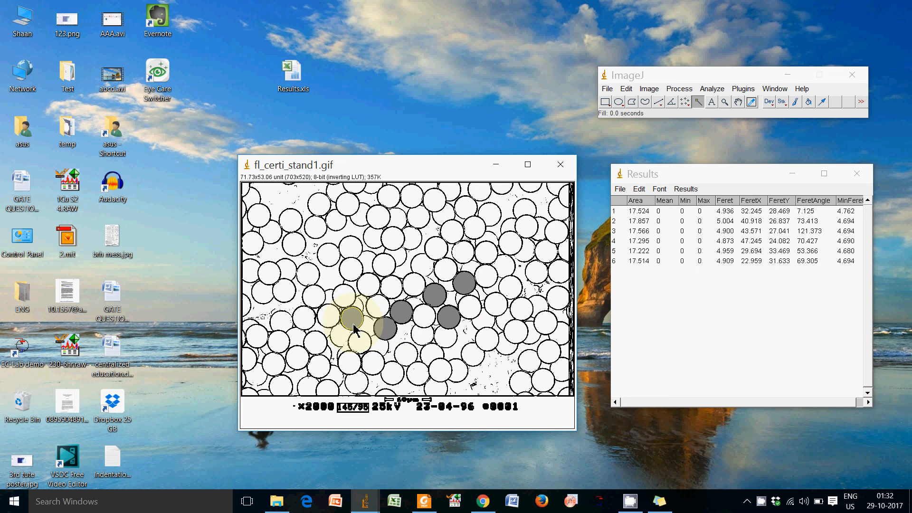
Measure and fill two neighbouring particles individually, above and to the left of the first filled particle.
click(361, 290)
click(367, 287)
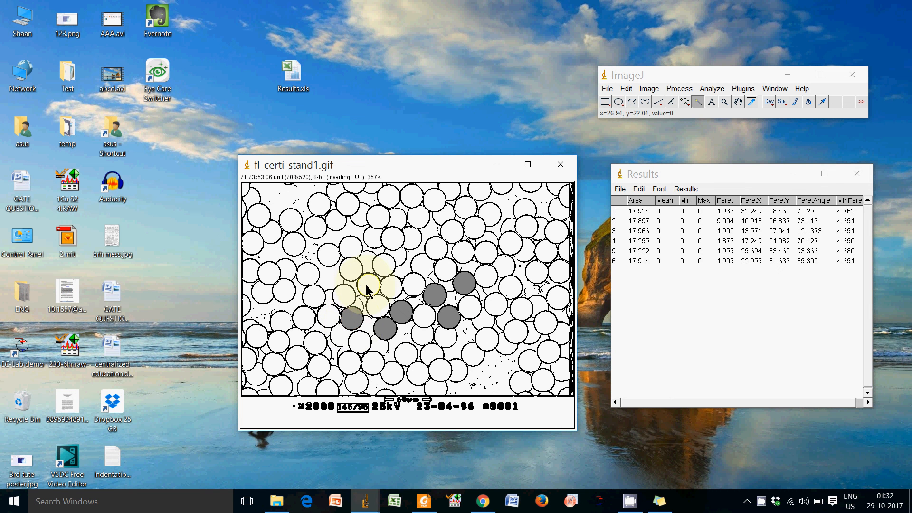
key(ctrl+m)
key(ctrl+f)
click(382, 271)
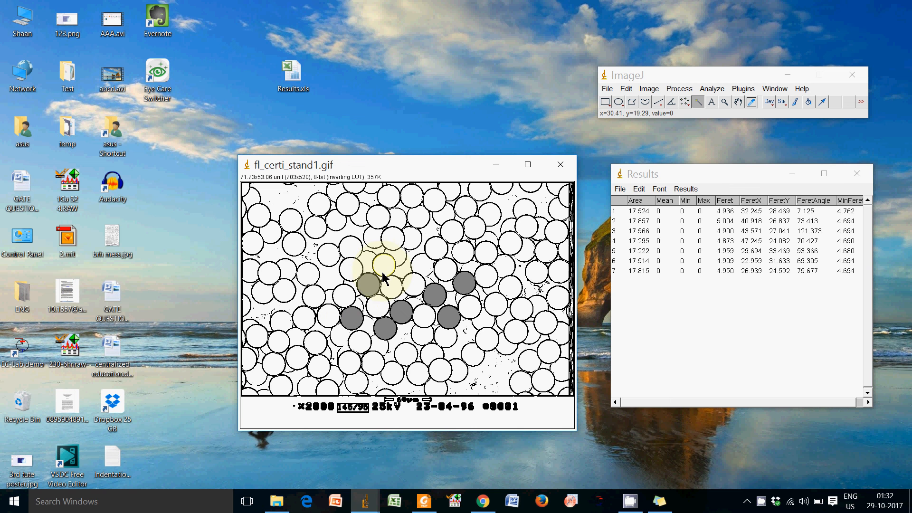
key(ctrl+m)
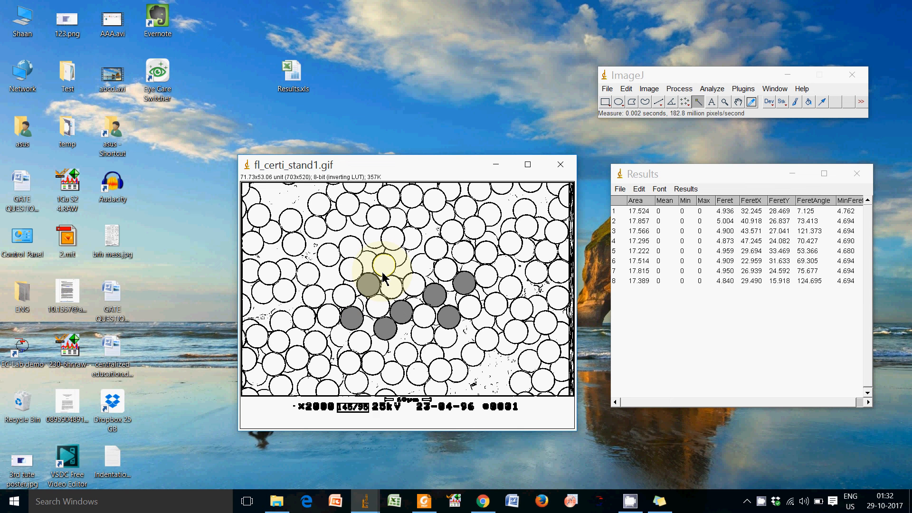
key(ctrl+f)
Measure and fill two unmarked particles individually, above and to the right of the filled group.
click(436, 256)
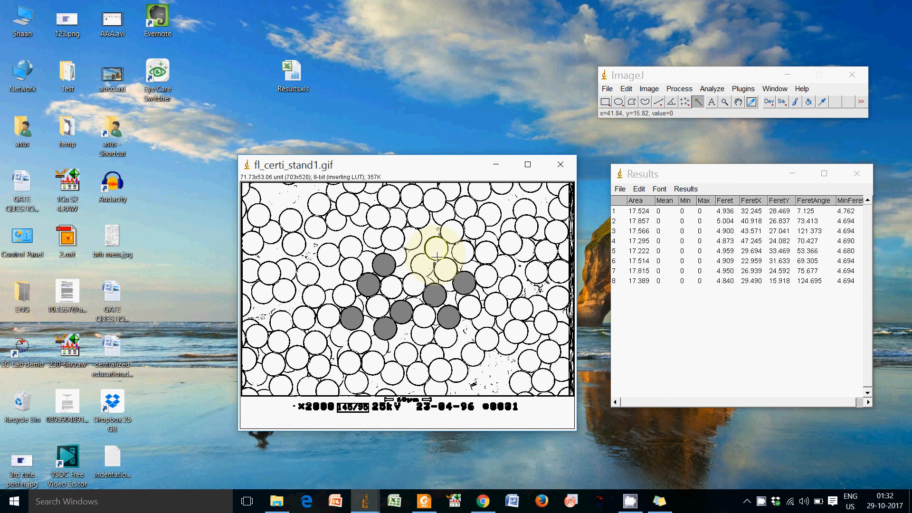
key(ctrl+m)
key(ctrl+f)
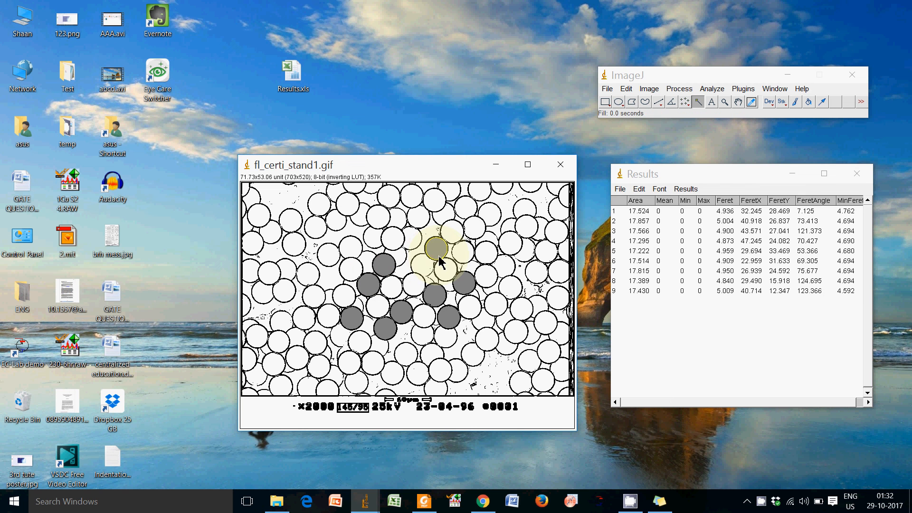
click(484, 260)
key(ctrl+m)
key(ctrl+f)
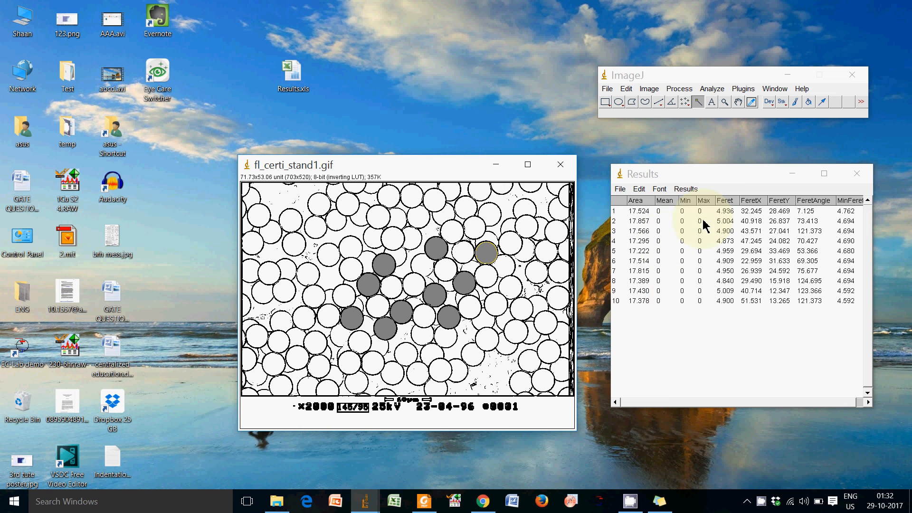
Summarize the measurements and save the results table to the Desktop as Results.xls, replacing the existing file.
click(686, 189)
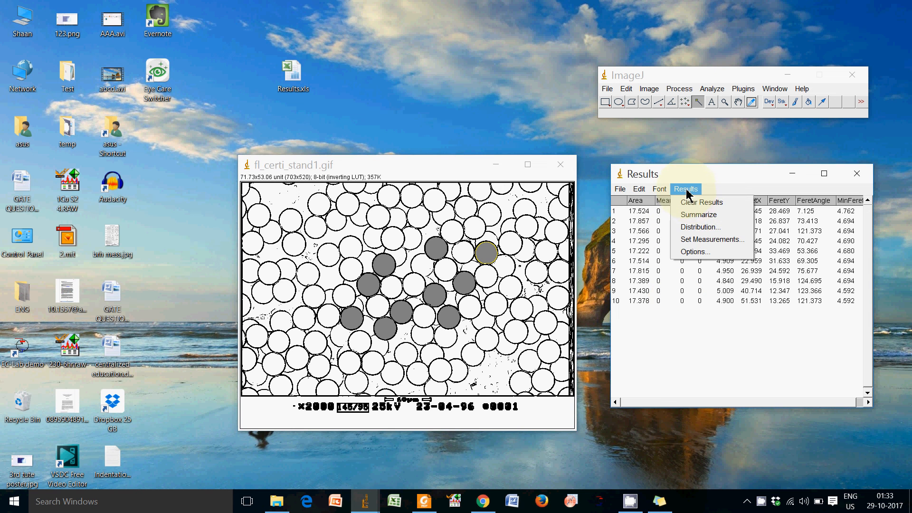
click(727, 219)
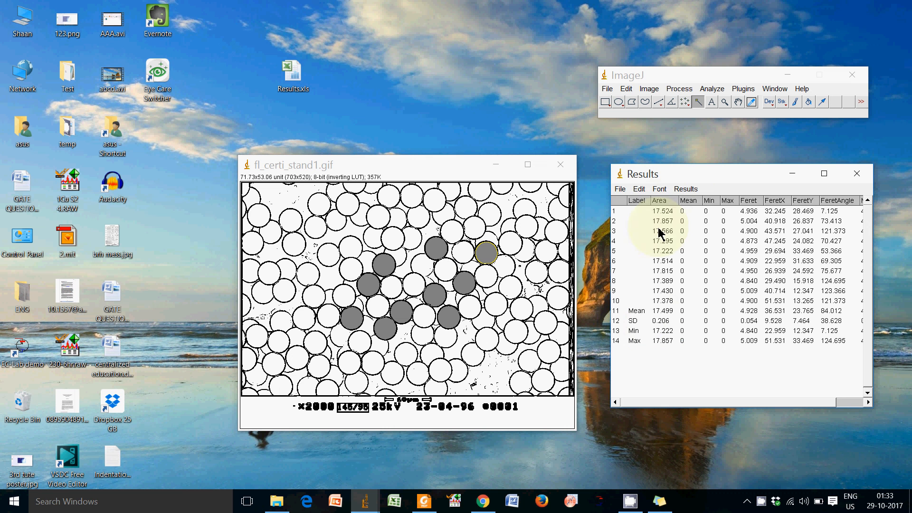
click(623, 191)
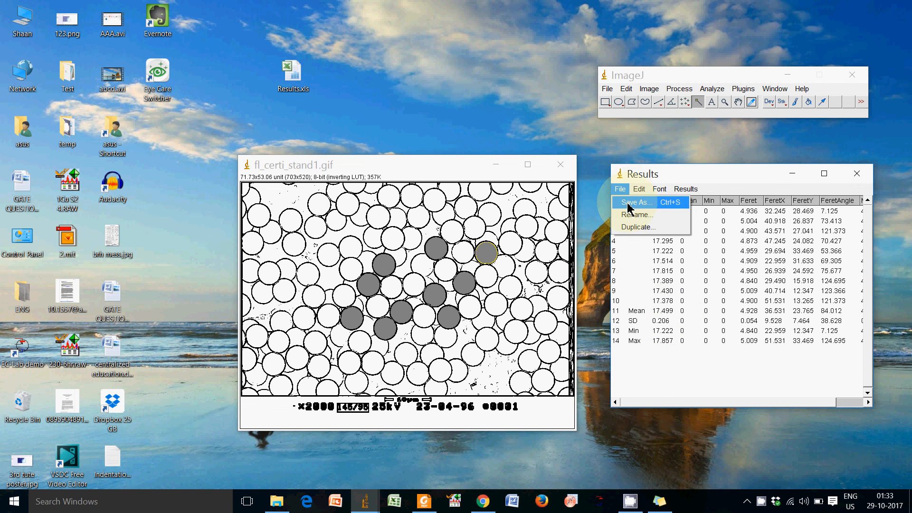
click(627, 203)
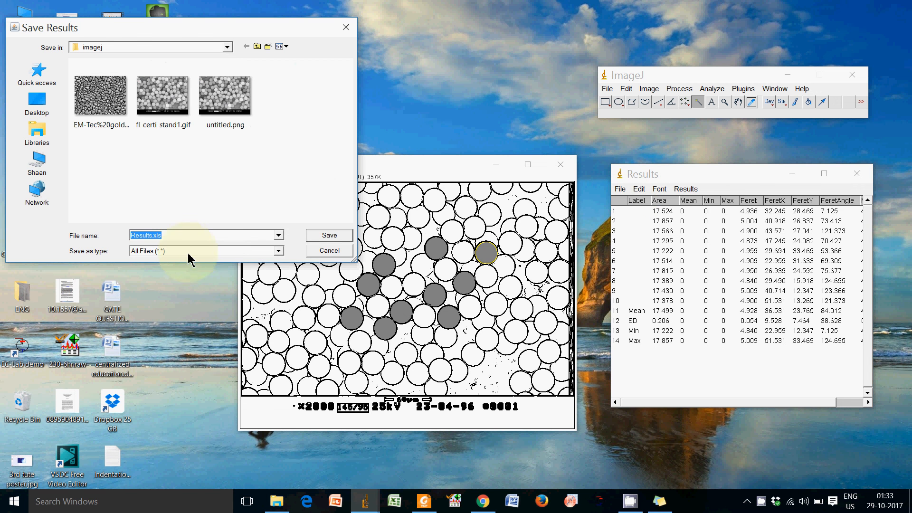
click(36, 114)
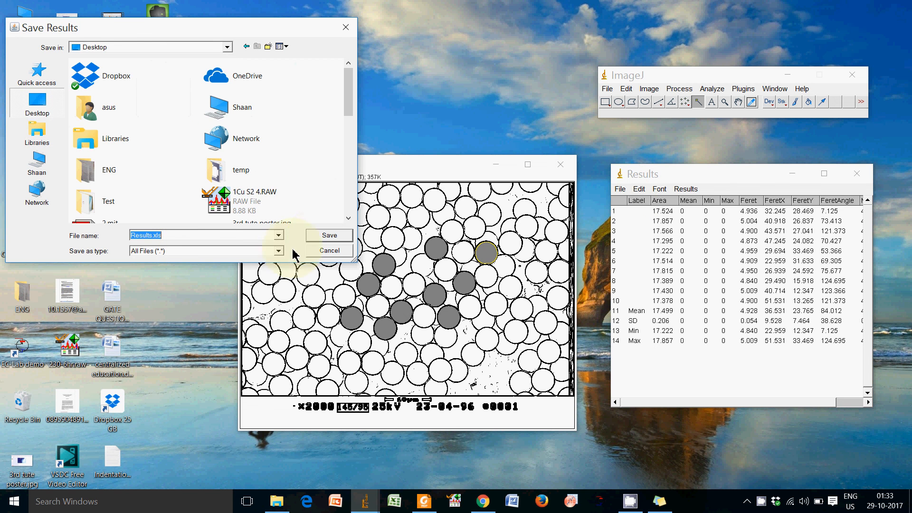
click(327, 236)
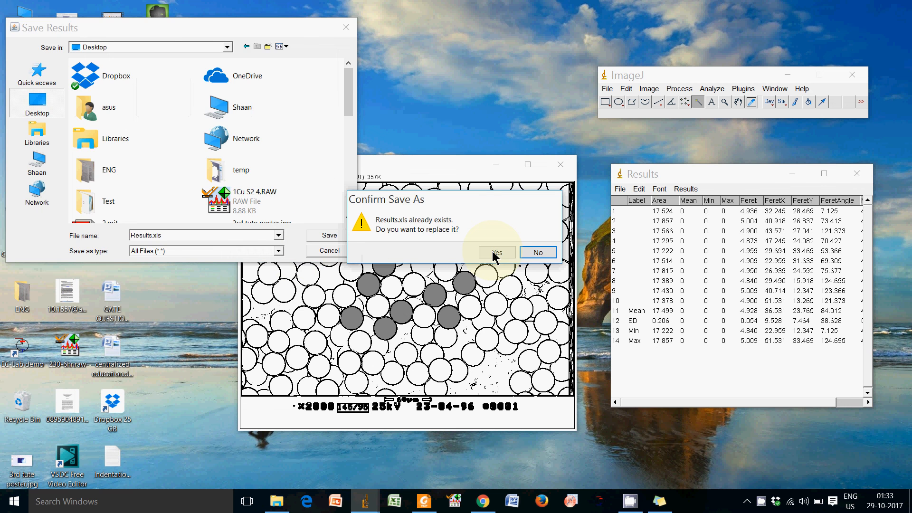
click(496, 252)
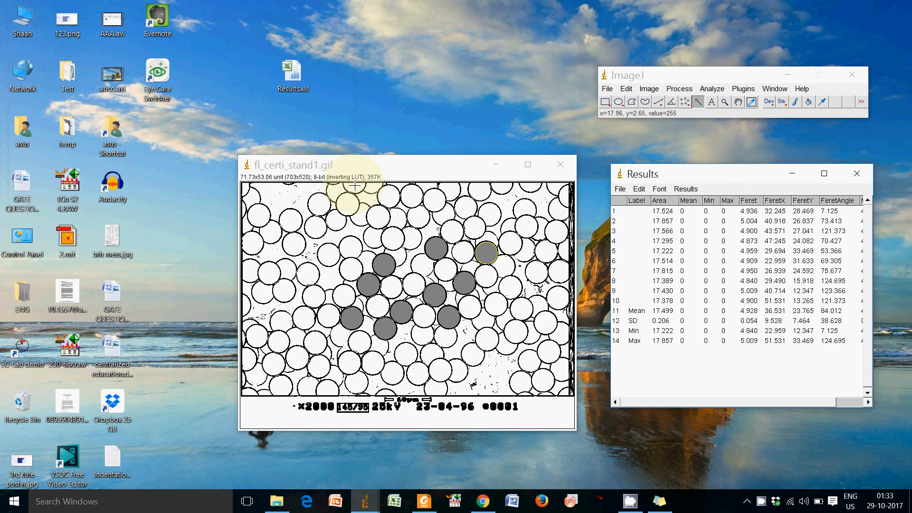
Move the Results.xls icon closer to the other desktop icons and open the file in Excel, accepting its differing format.
click(295, 80)
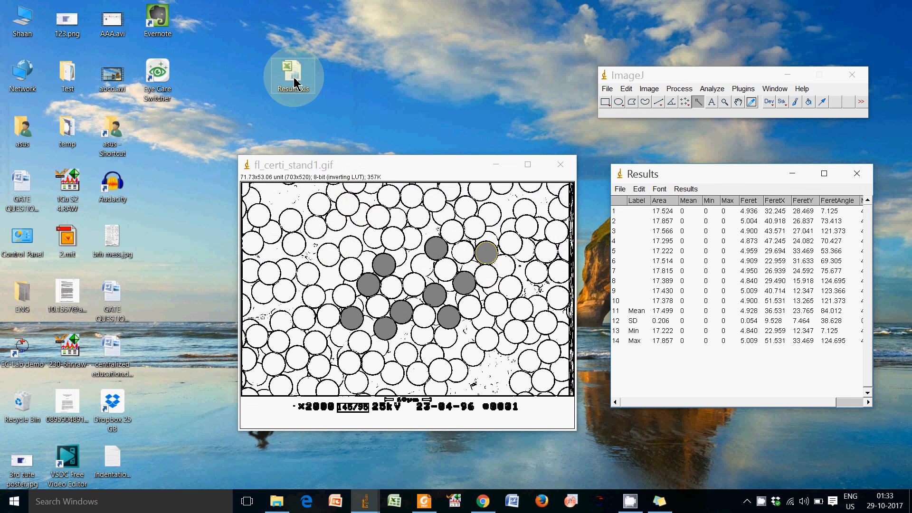
drag(295, 81, 207, 136)
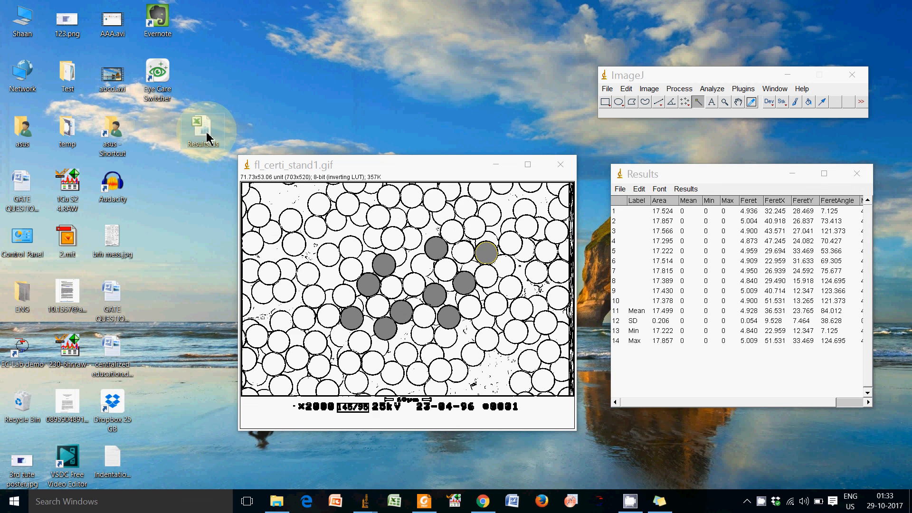
double_click(207, 137)
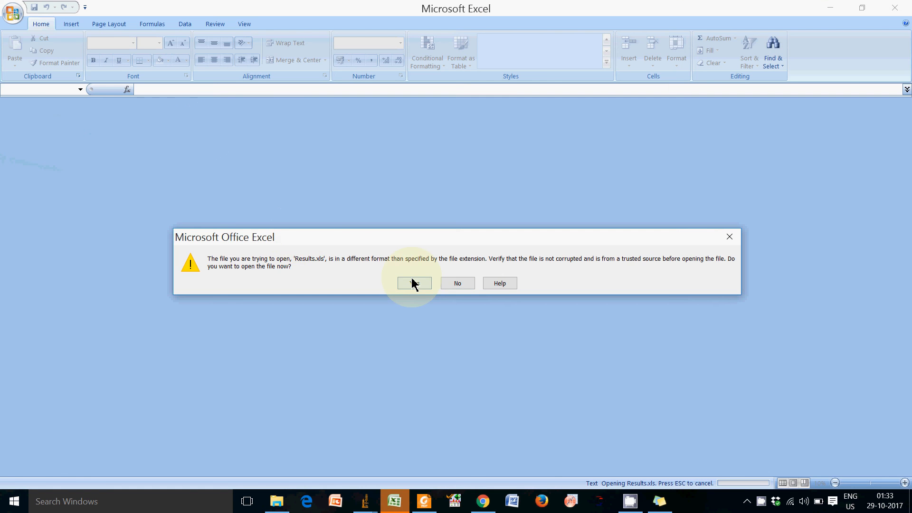
click(413, 283)
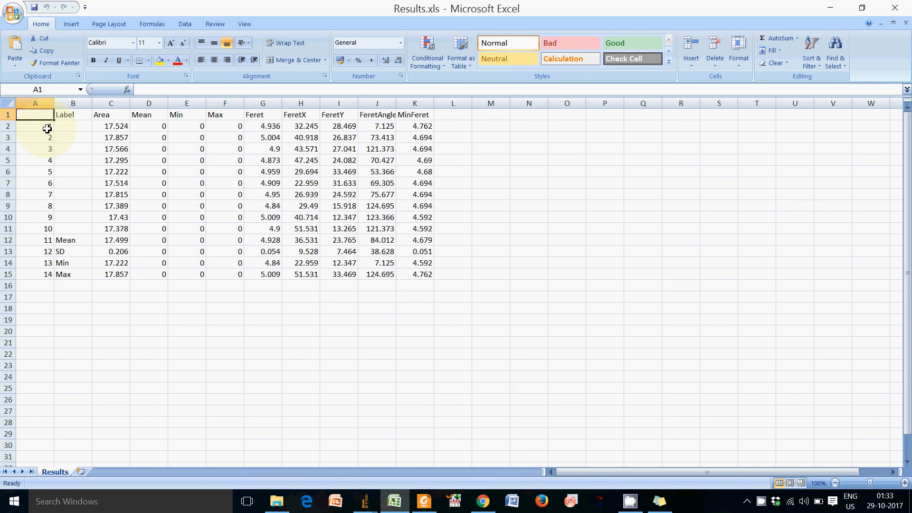
Examine the particle numbers in A2:A15 and the area values in C2:C12, and close the workbook.
drag(47, 129, 42, 270)
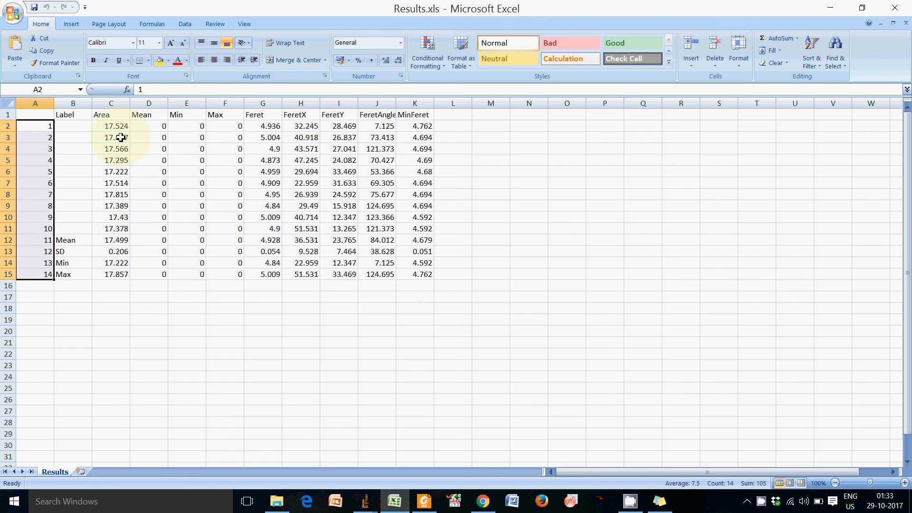
click(100, 228)
drag(114, 126, 111, 245)
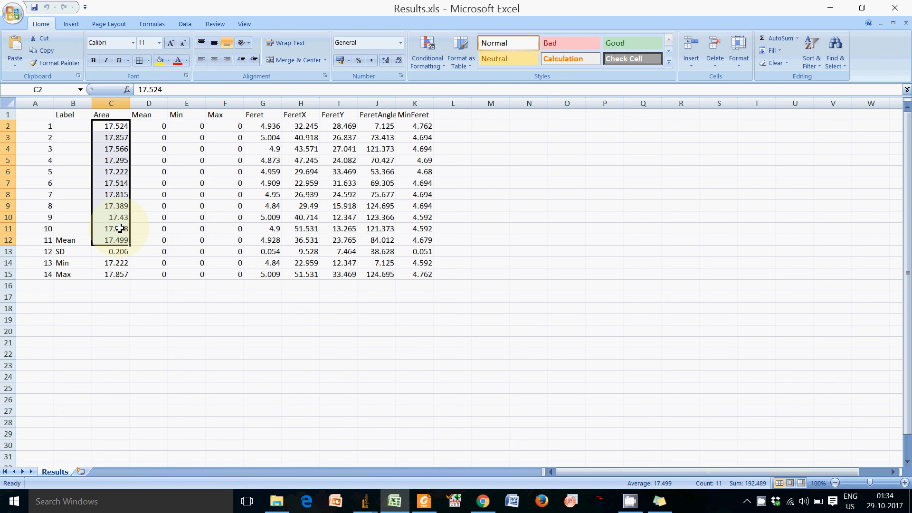
click(903, 11)
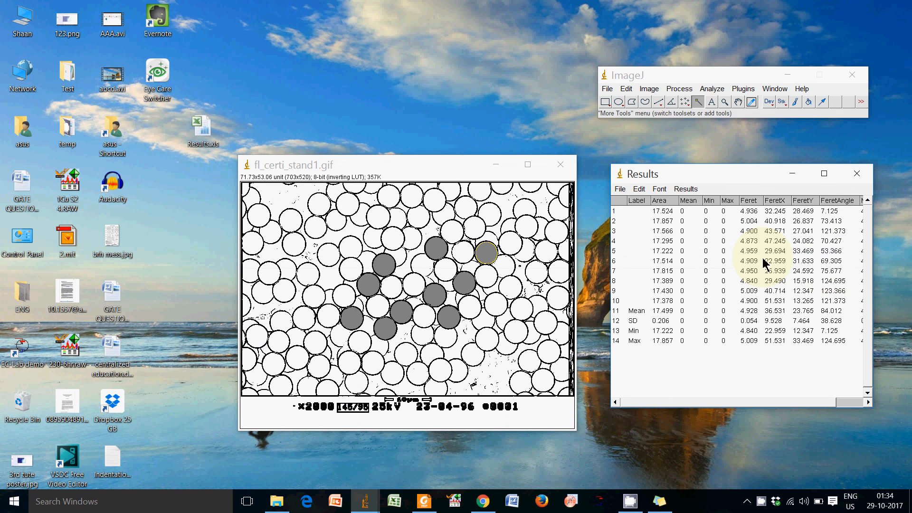
drag(429, 169, 427, 166)
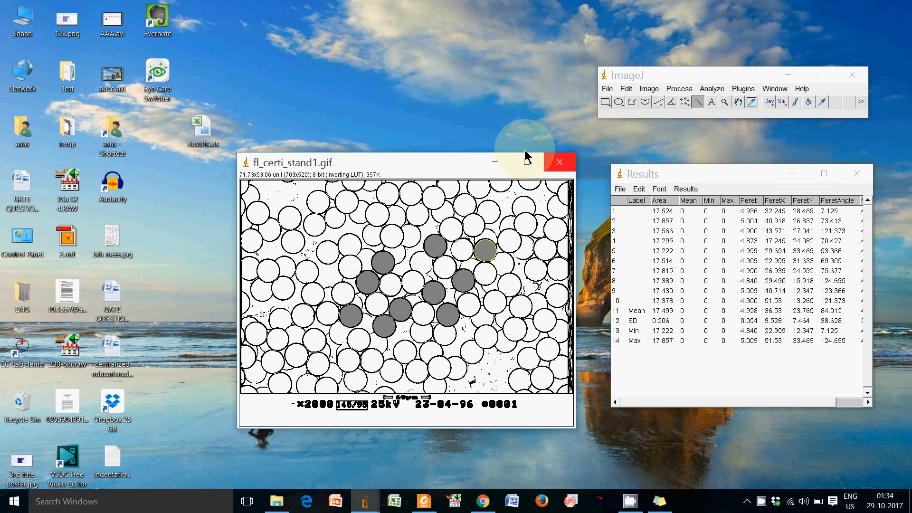
drag(459, 169, 447, 172)
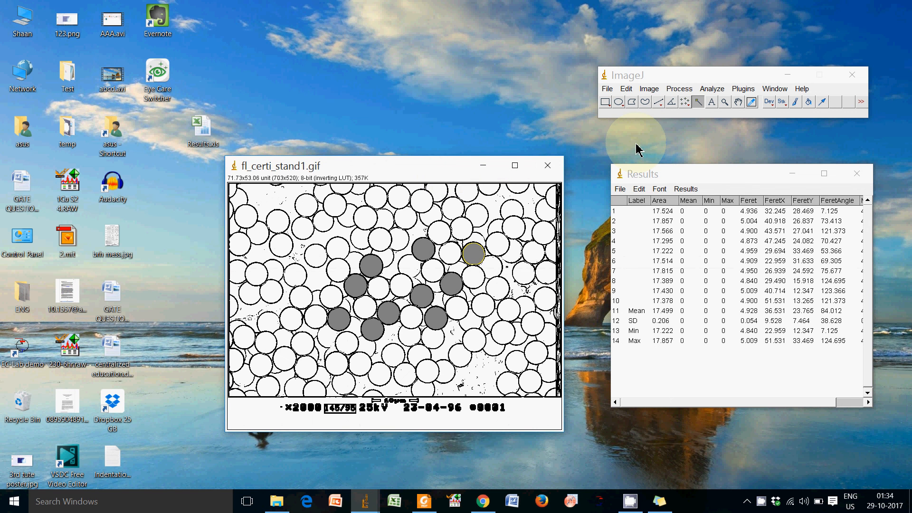
mouse_move(716, 179)
mouse_down()
mouse_move(694, 175)
mouse_move(703, 173)
mouse_up()
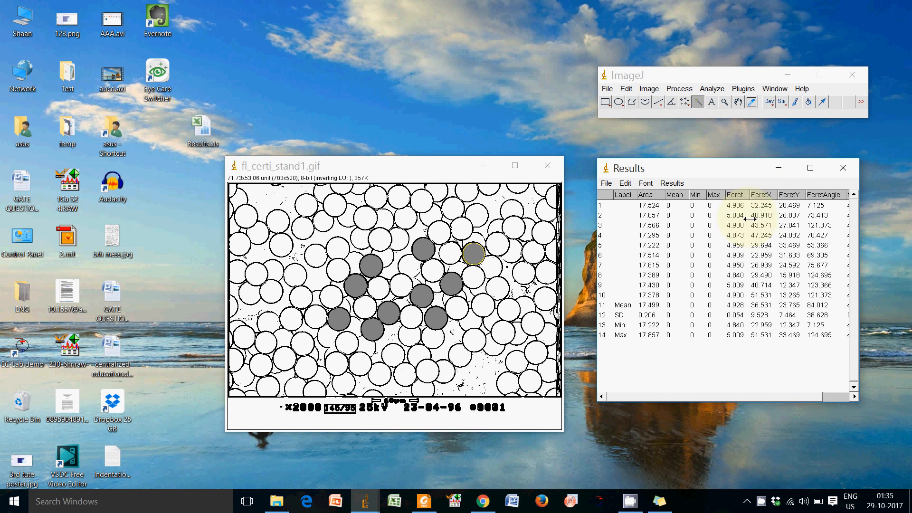
click(760, 499)
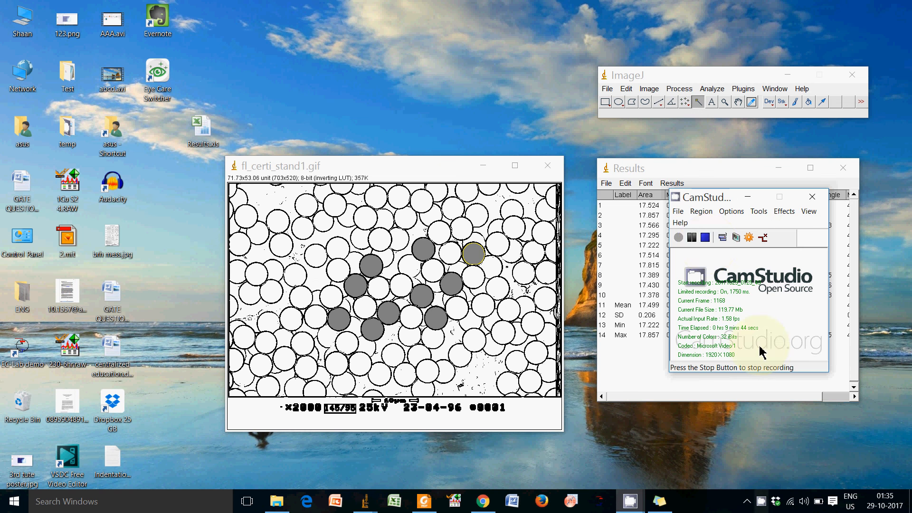